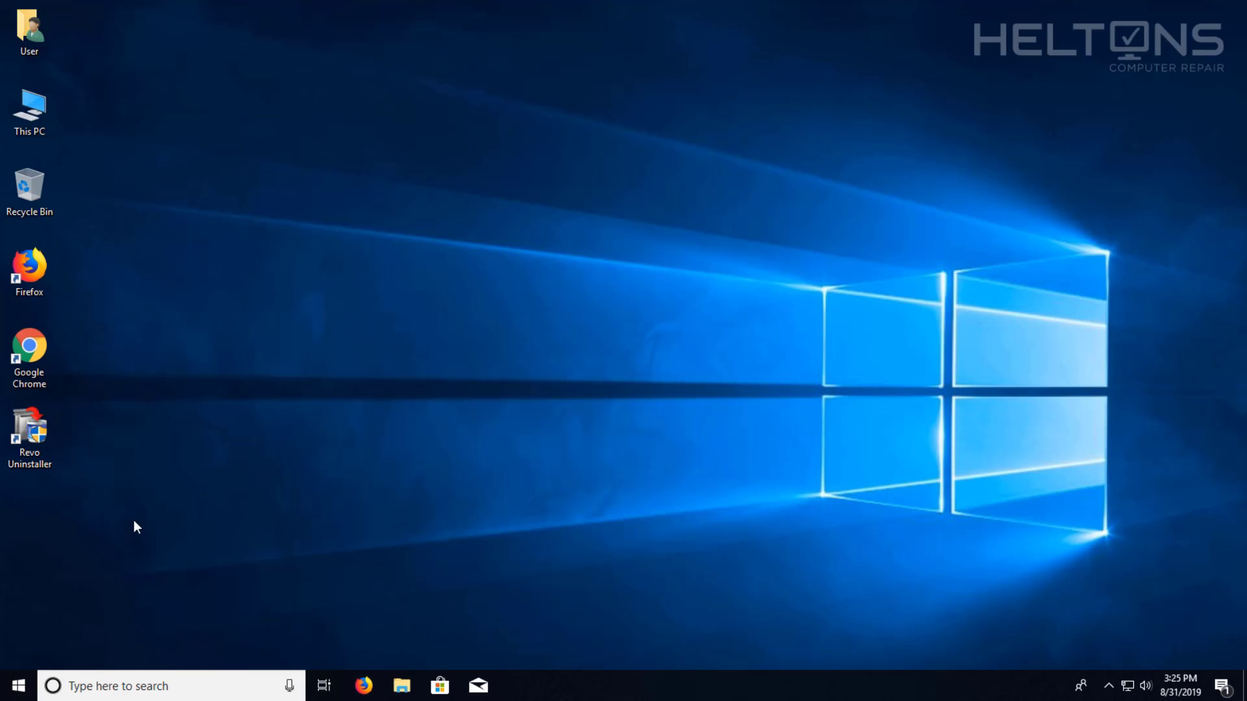
Open Windows Settings to view Apps & features, then close Settings to return to the desktop
left_click(18, 685)
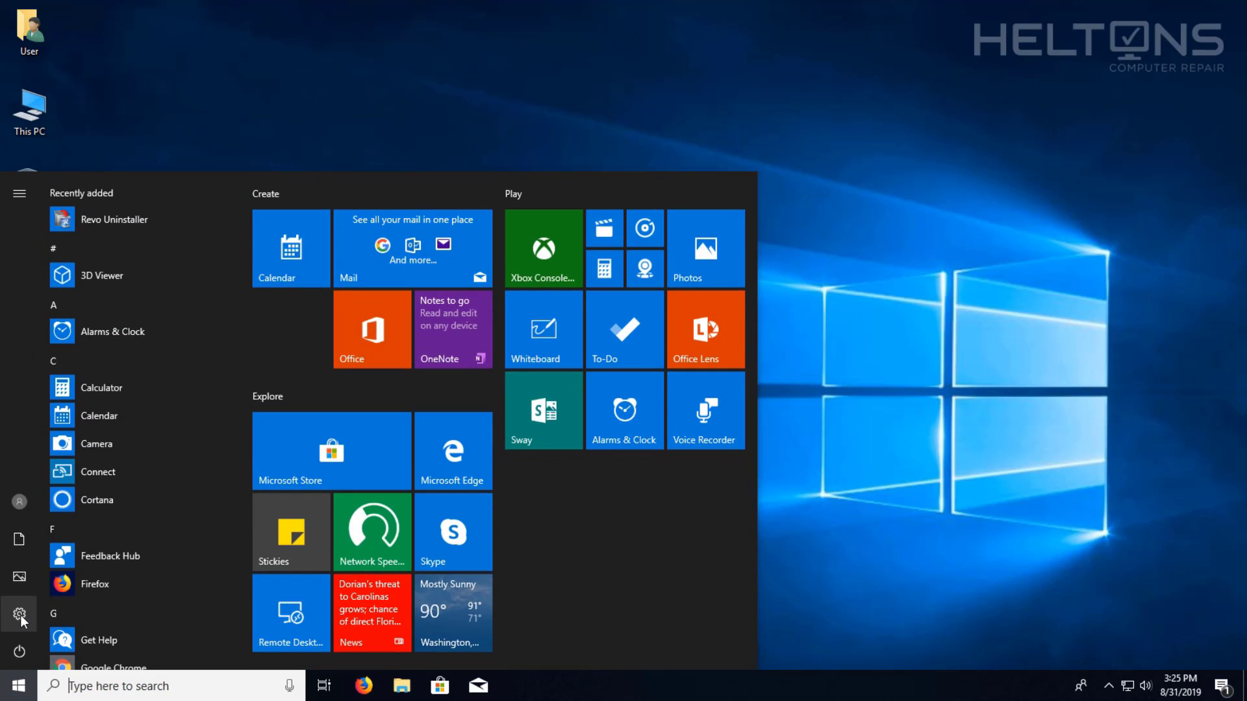
left_click(19, 614)
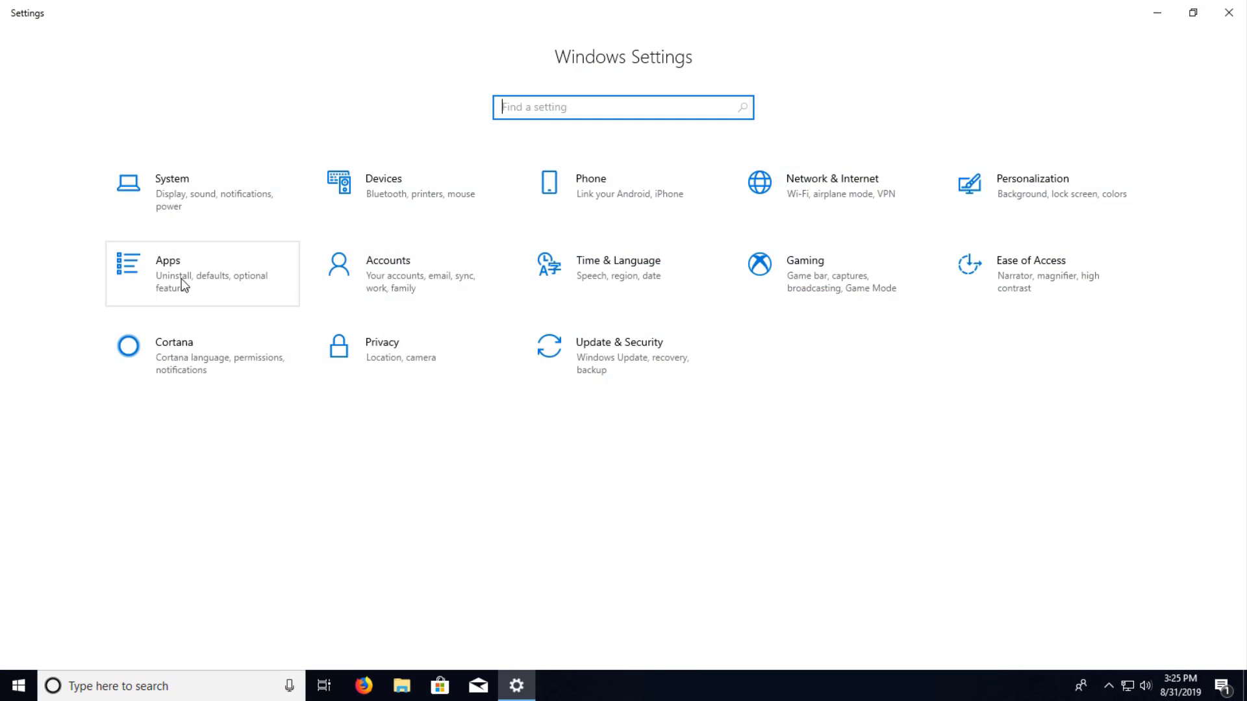
left_click(184, 286)
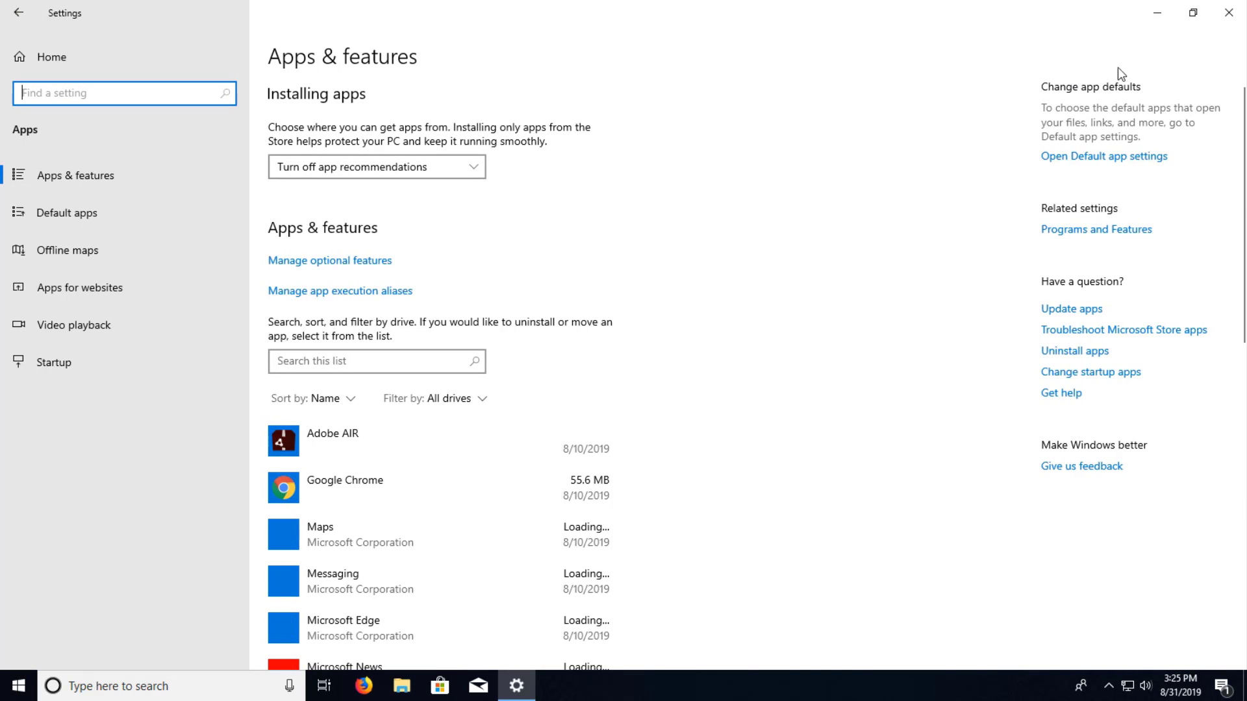
left_click(1228, 12)
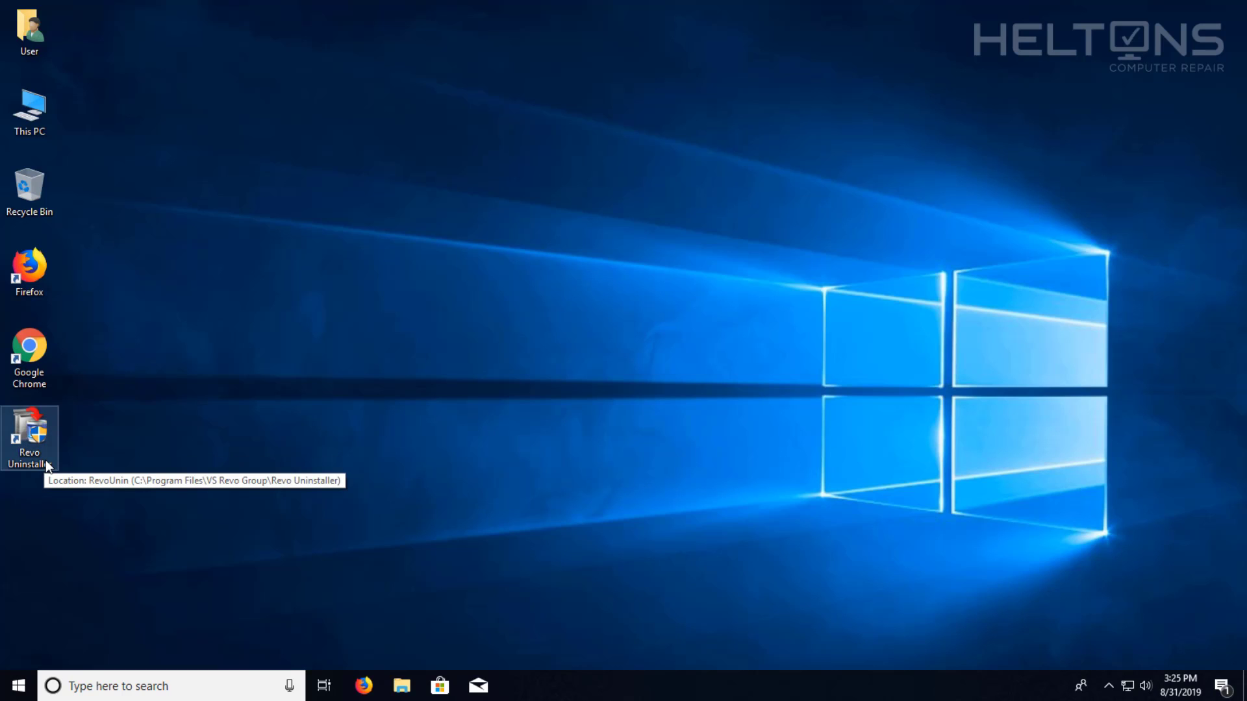
Launch Revo Uninstaller from the desktop and select Mozilla Firefox in the programs list
double_click(45, 456)
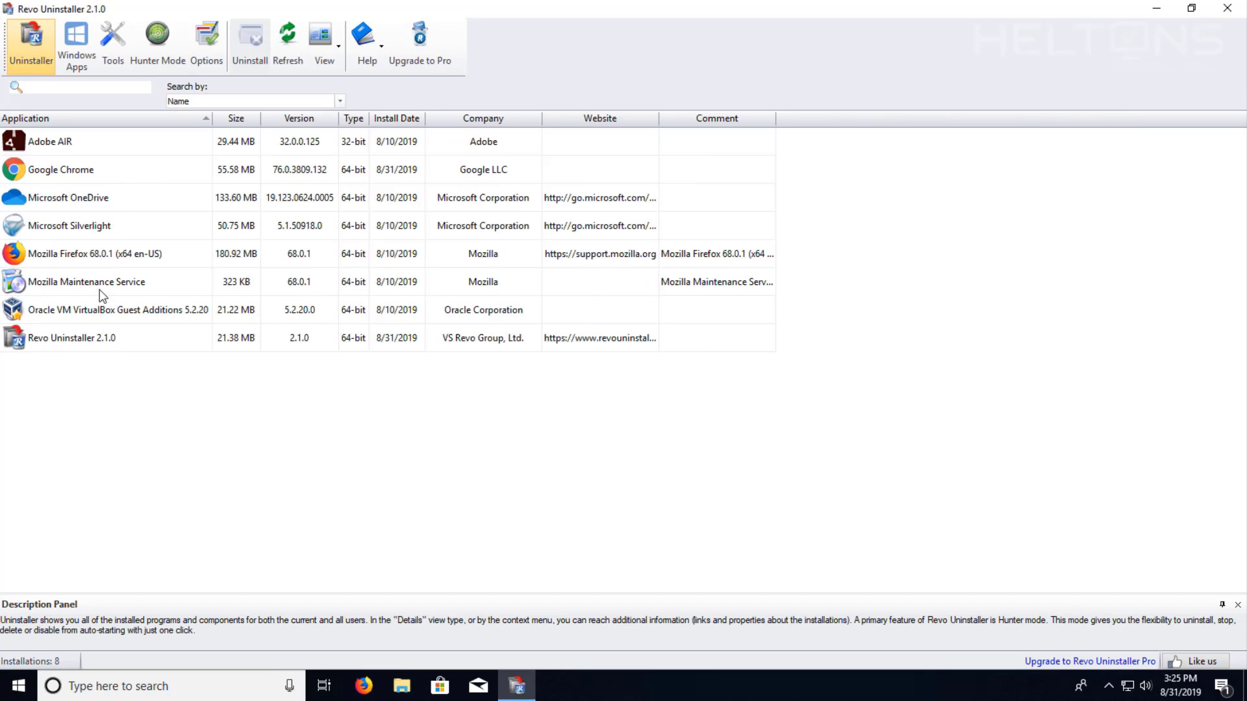
left_click(88, 254)
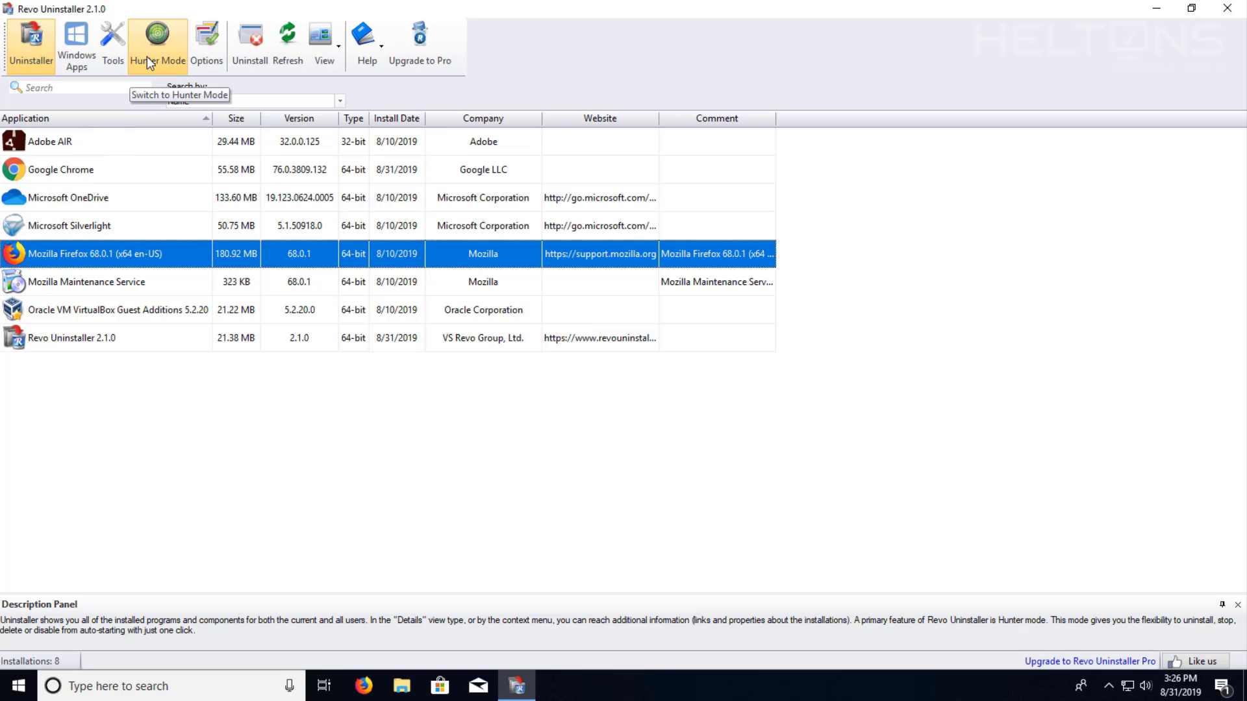
left_click(80, 61)
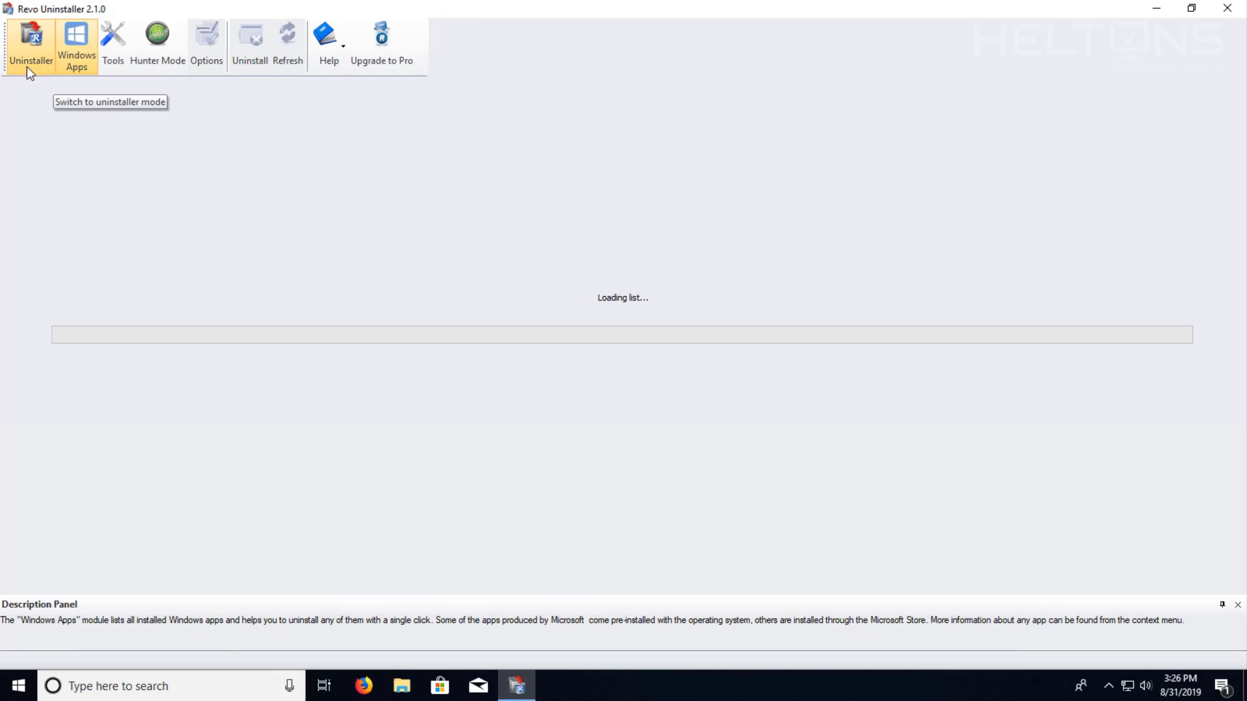
scroll(233, 170, "down", 9)
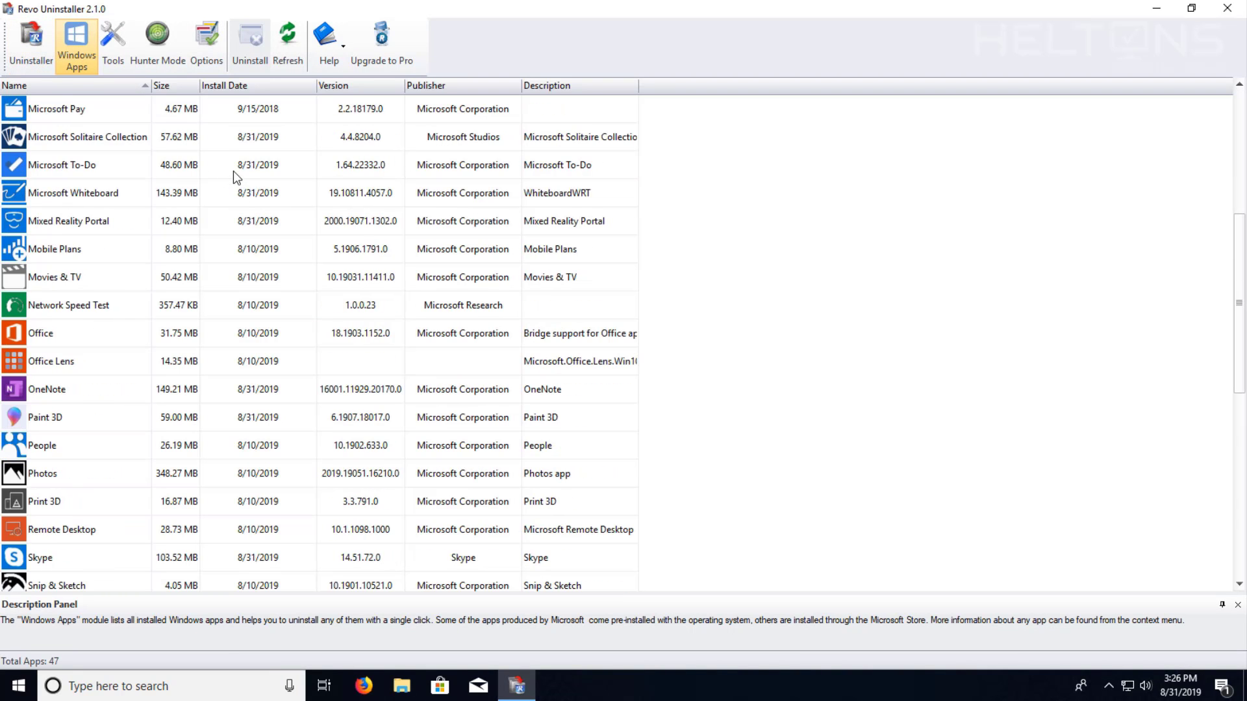
scroll(233, 180, "down", 2)
scroll(232, 182, "up", 11)
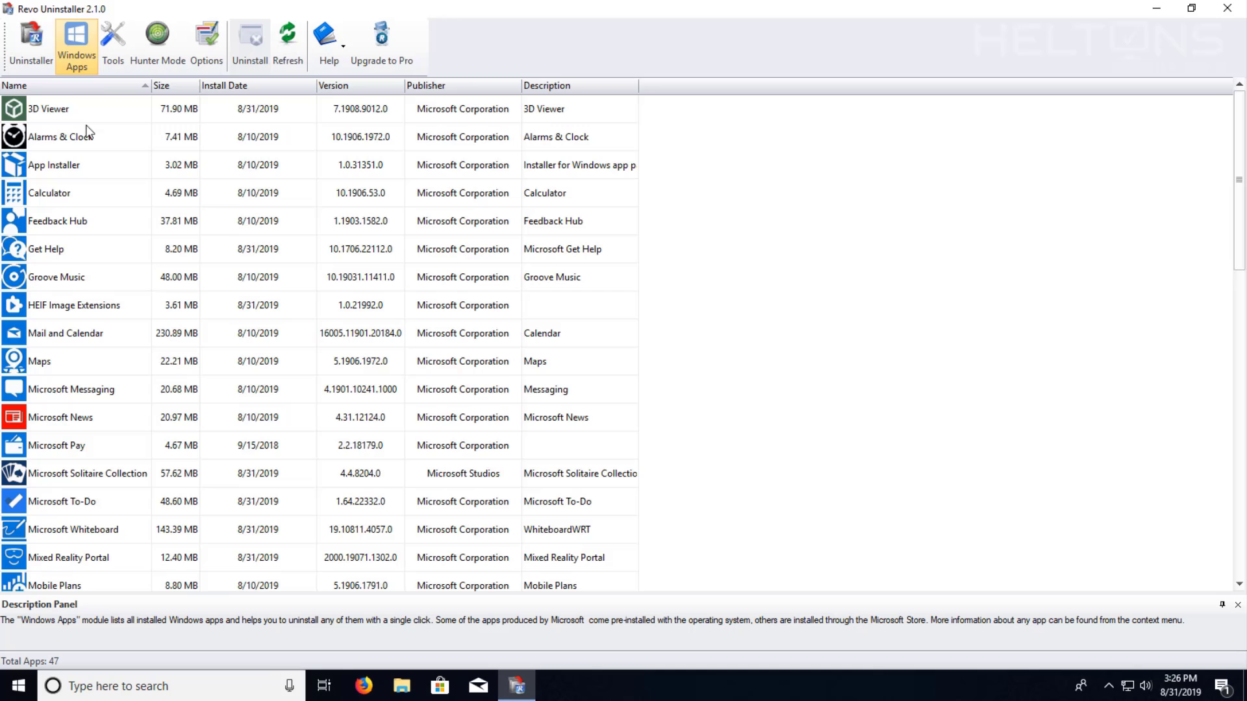
left_click(32, 42)
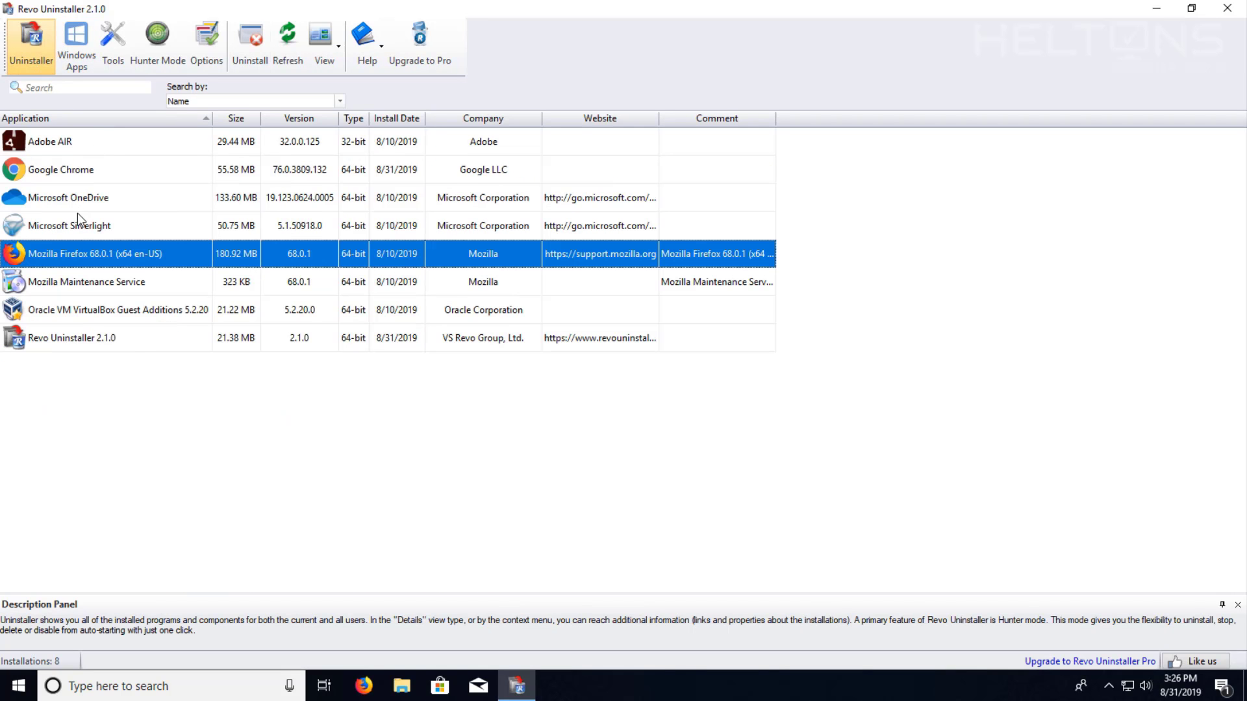
Uninstall Mozilla Firefox through its Uninstall Wizard (Next, Uninstall, Finish)
double_click(72, 253)
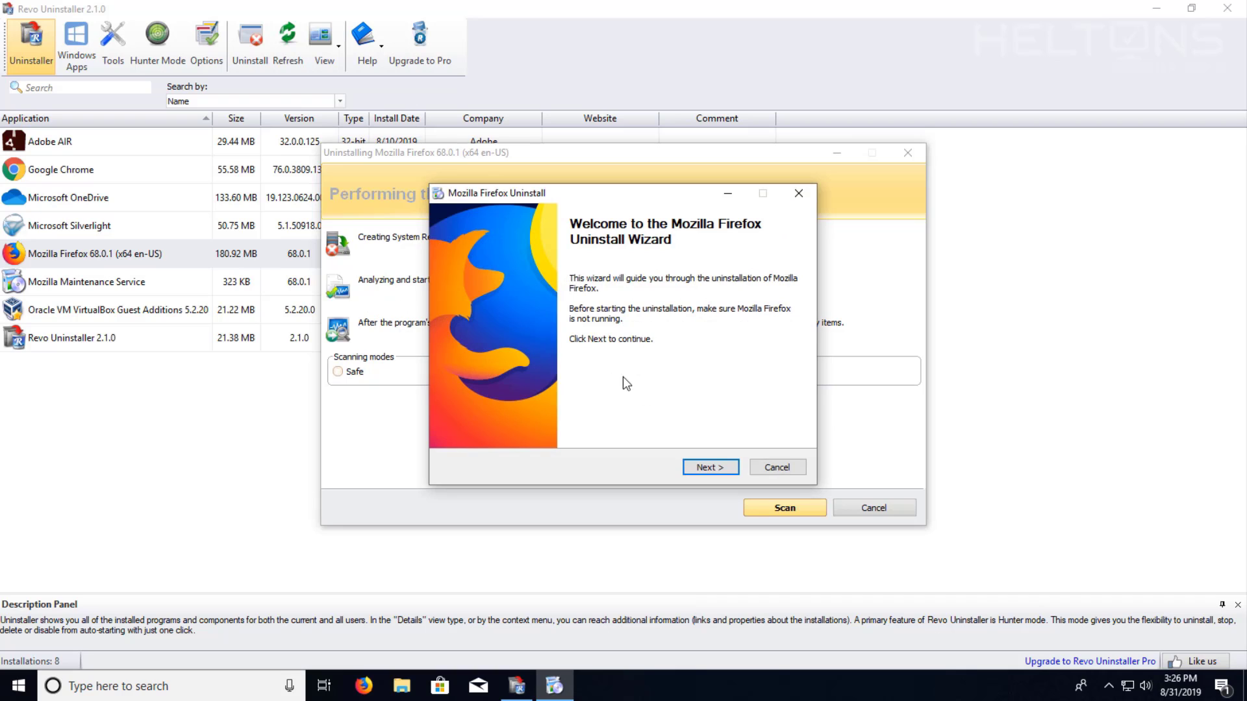
left_click(707, 467)
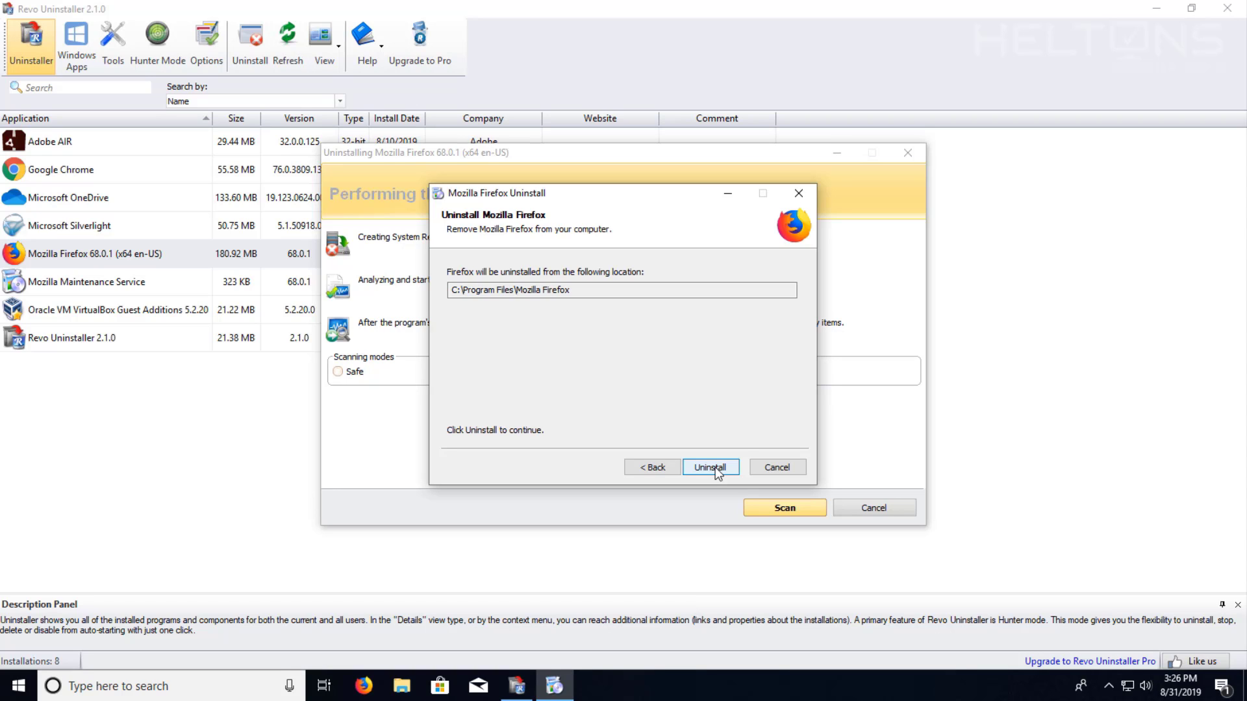
left_click(715, 467)
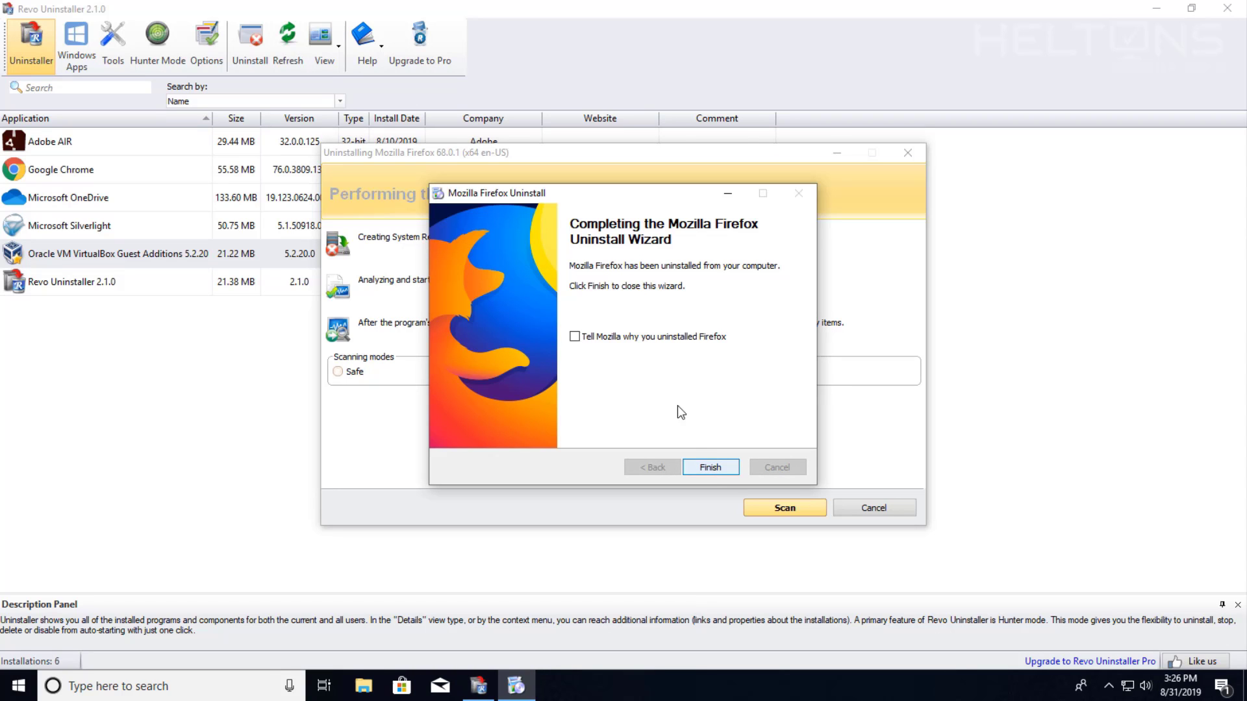
left_click(712, 469)
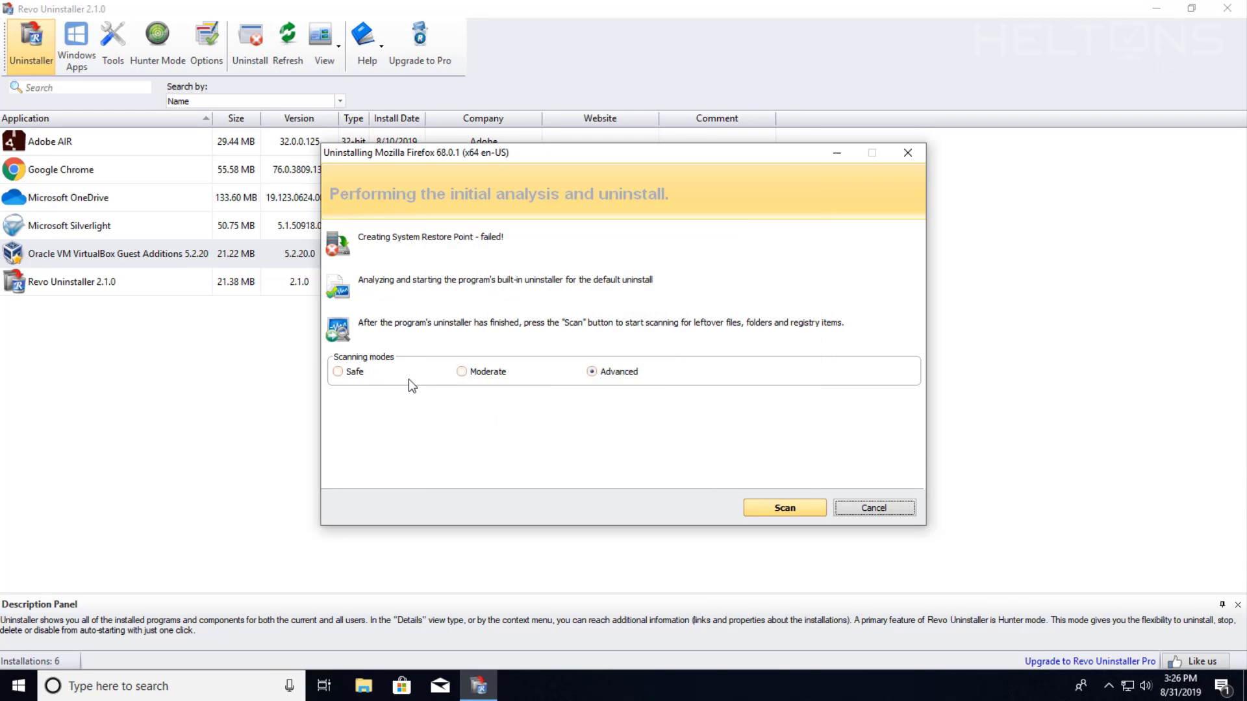
Set the scanning mode to Advanced and start the leftover scan for Firefox
left_click(469, 376)
mouse_move(352, 374)
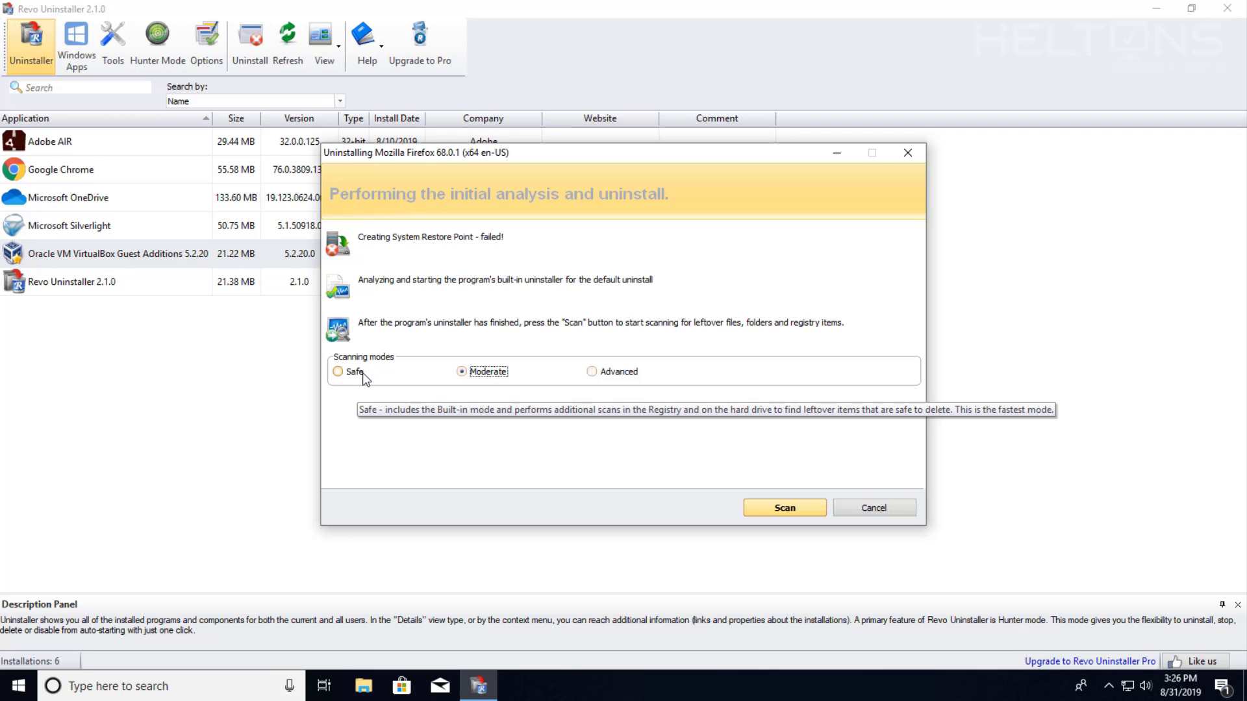
left_click(593, 373)
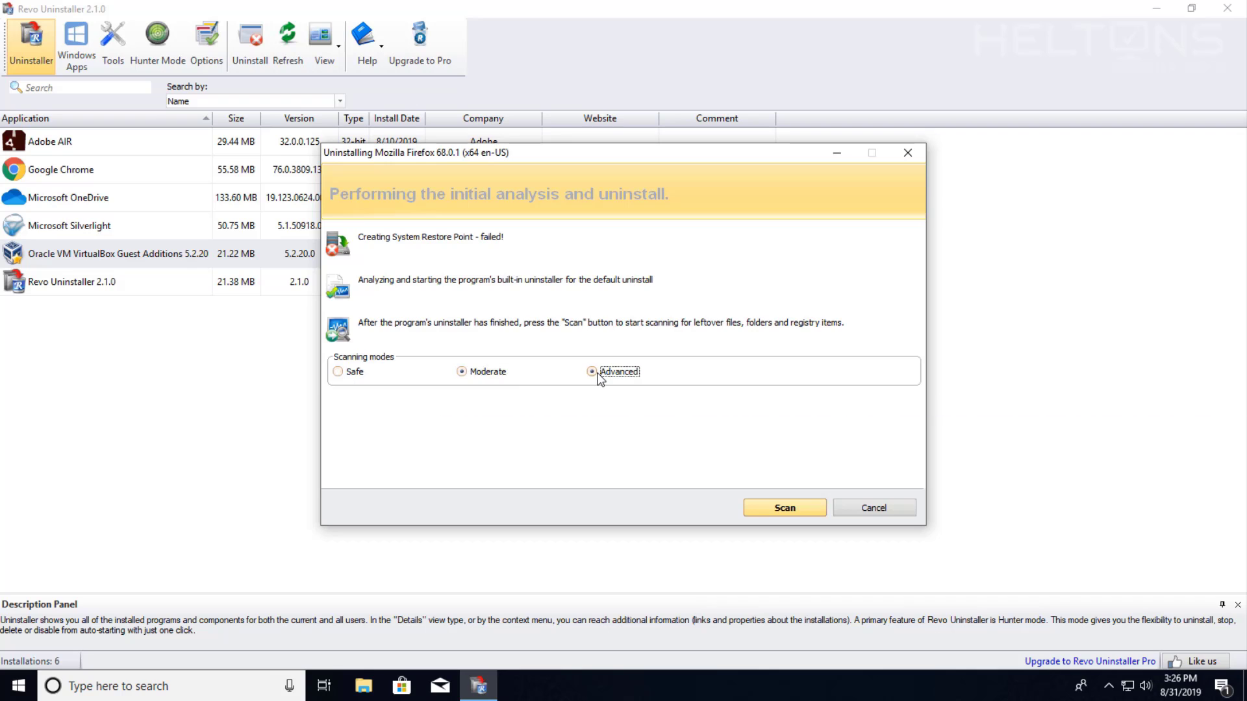
left_click(784, 509)
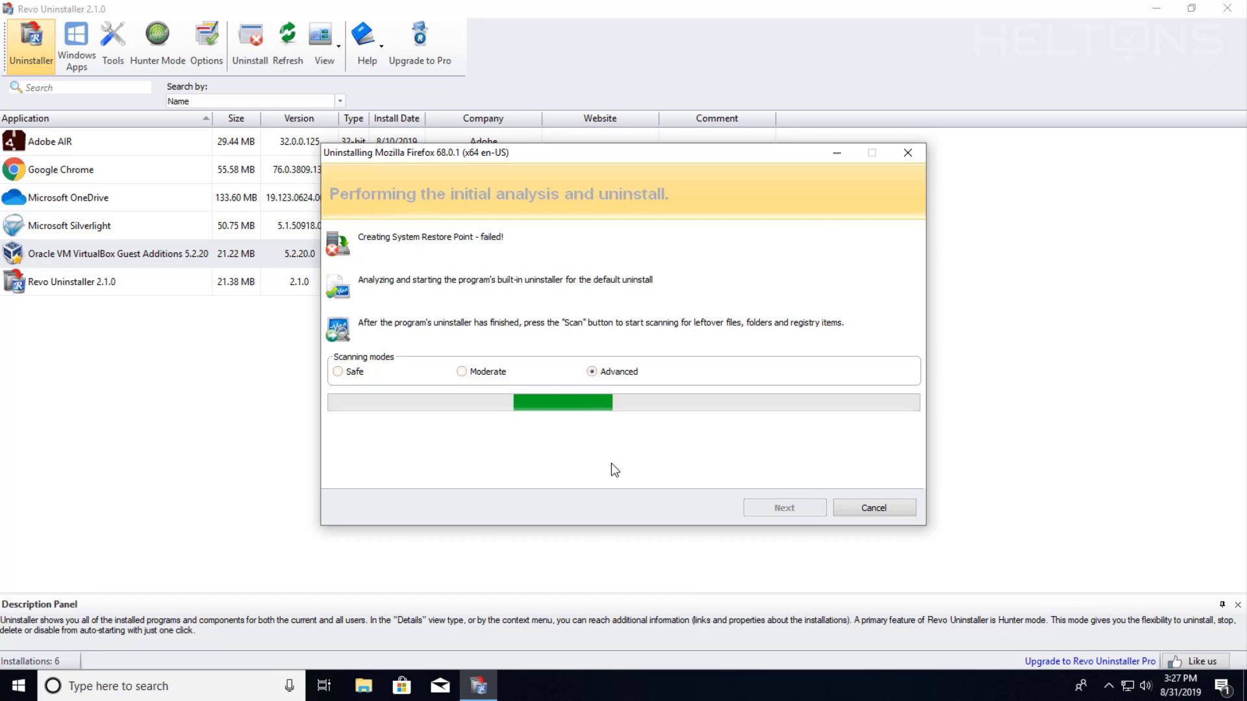
Select all leftover Firefox registry entries under My Computer and delete them, confirming with Yes
scroll(595, 396, "down", 8)
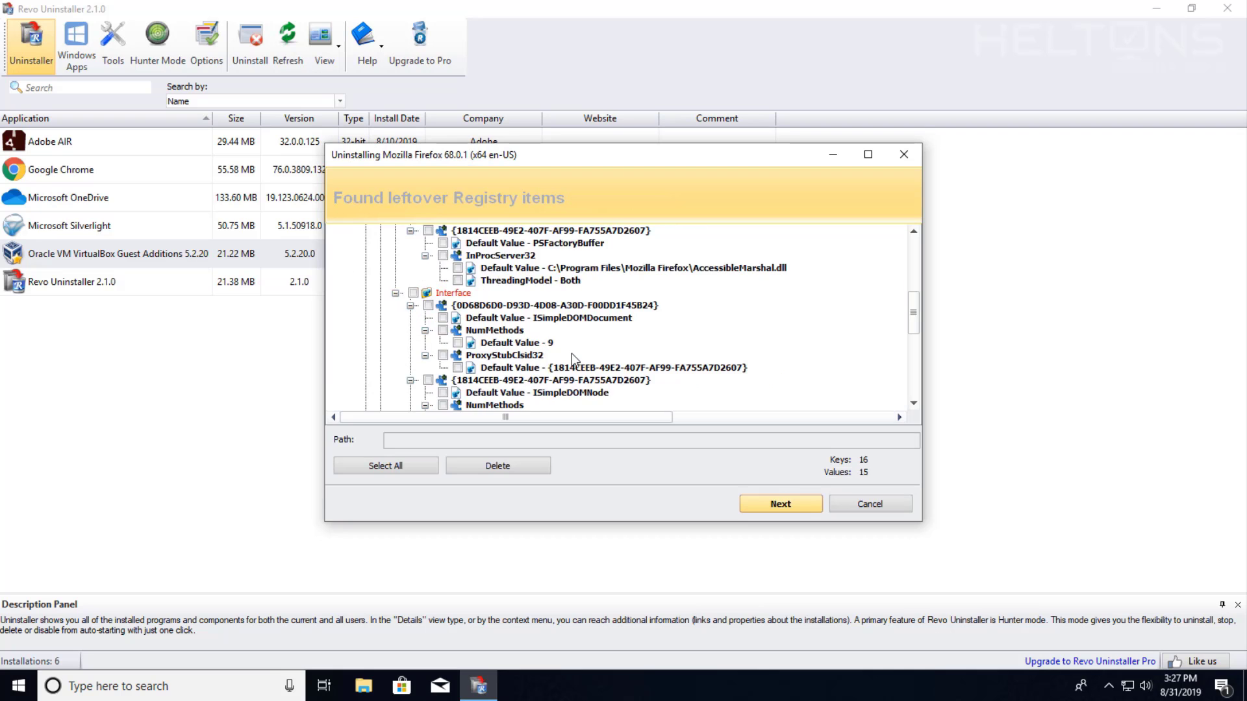
scroll(575, 369, "up", 8)
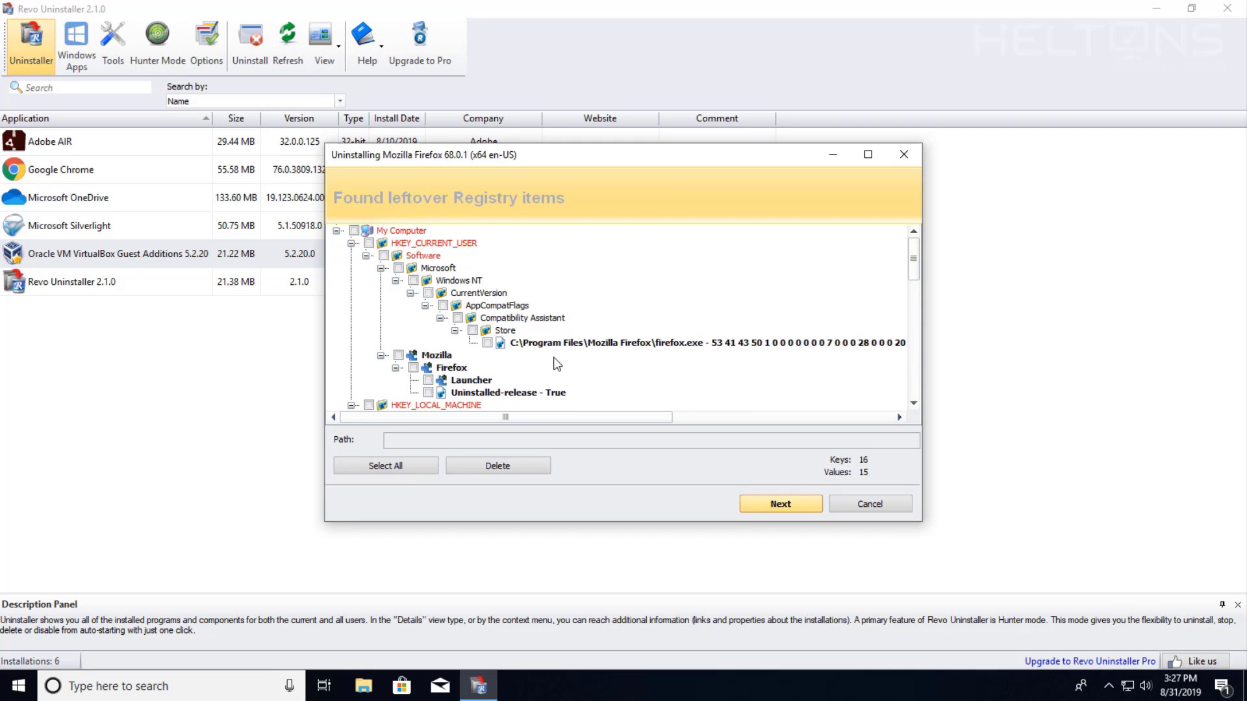
left_click(355, 231)
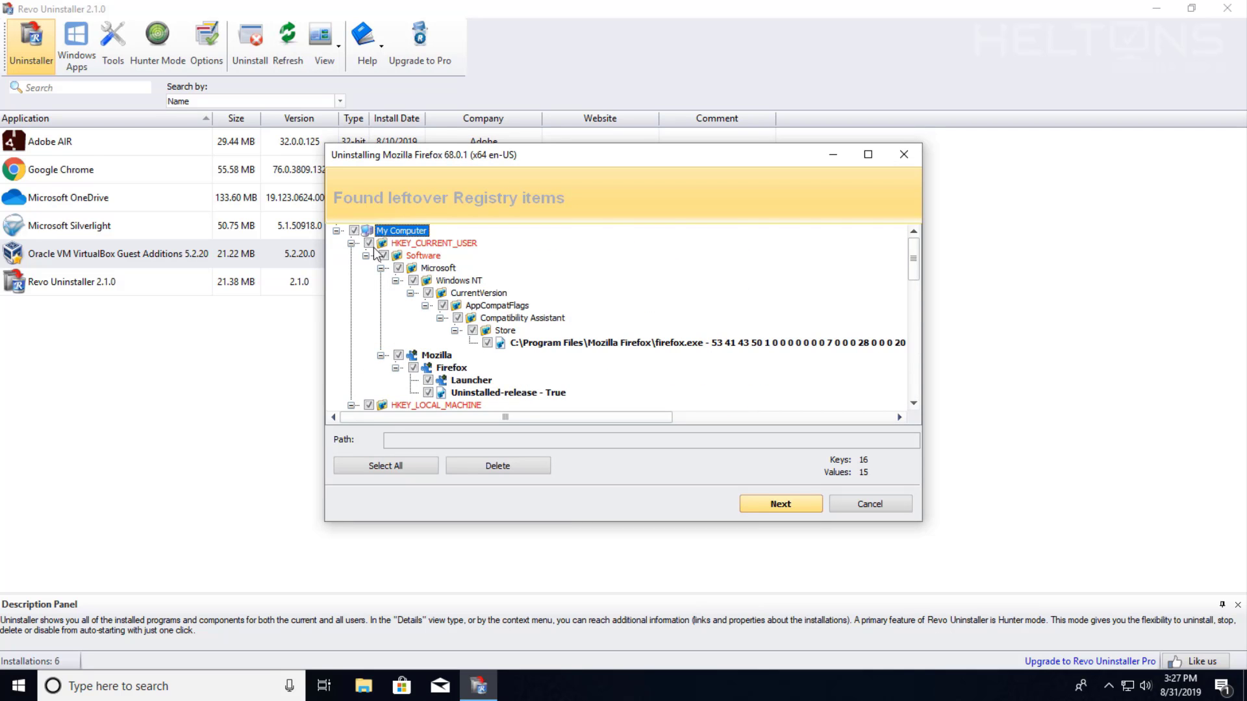
scroll(488, 333, "down", 3)
scroll(489, 333, "down", 5)
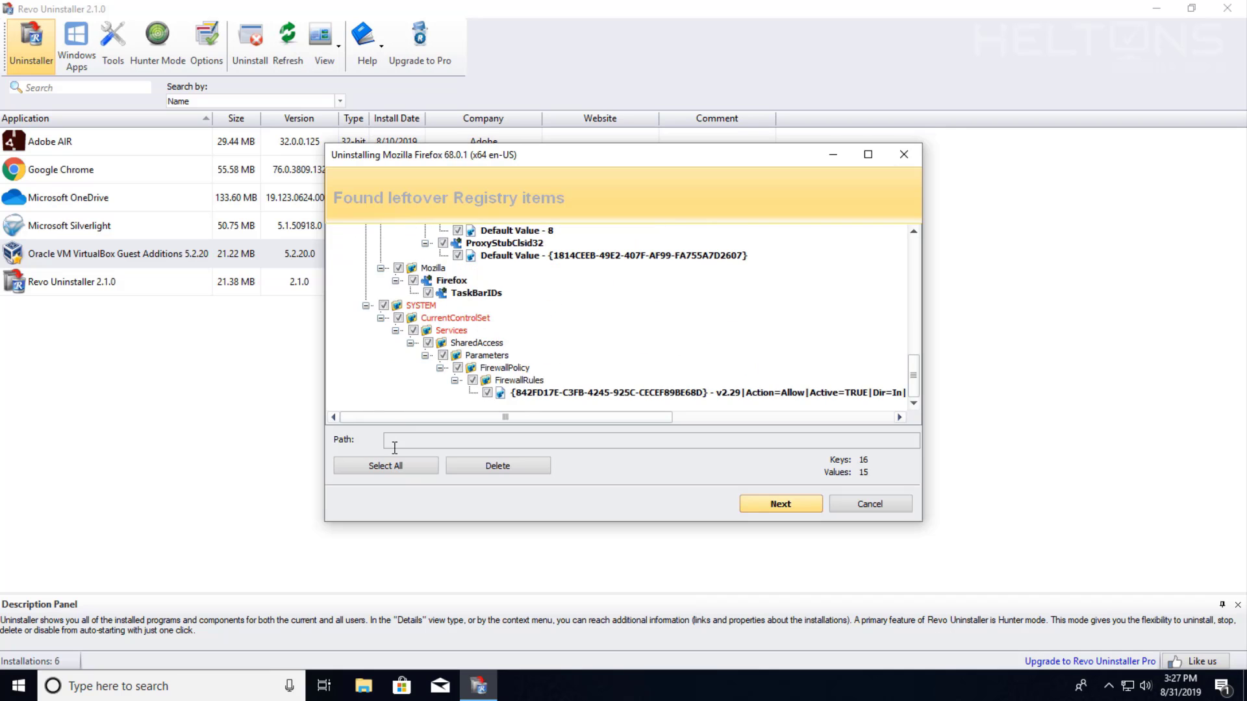
left_click(403, 466)
scroll(575, 396, "up", 3)
scroll(577, 392, "up", 10)
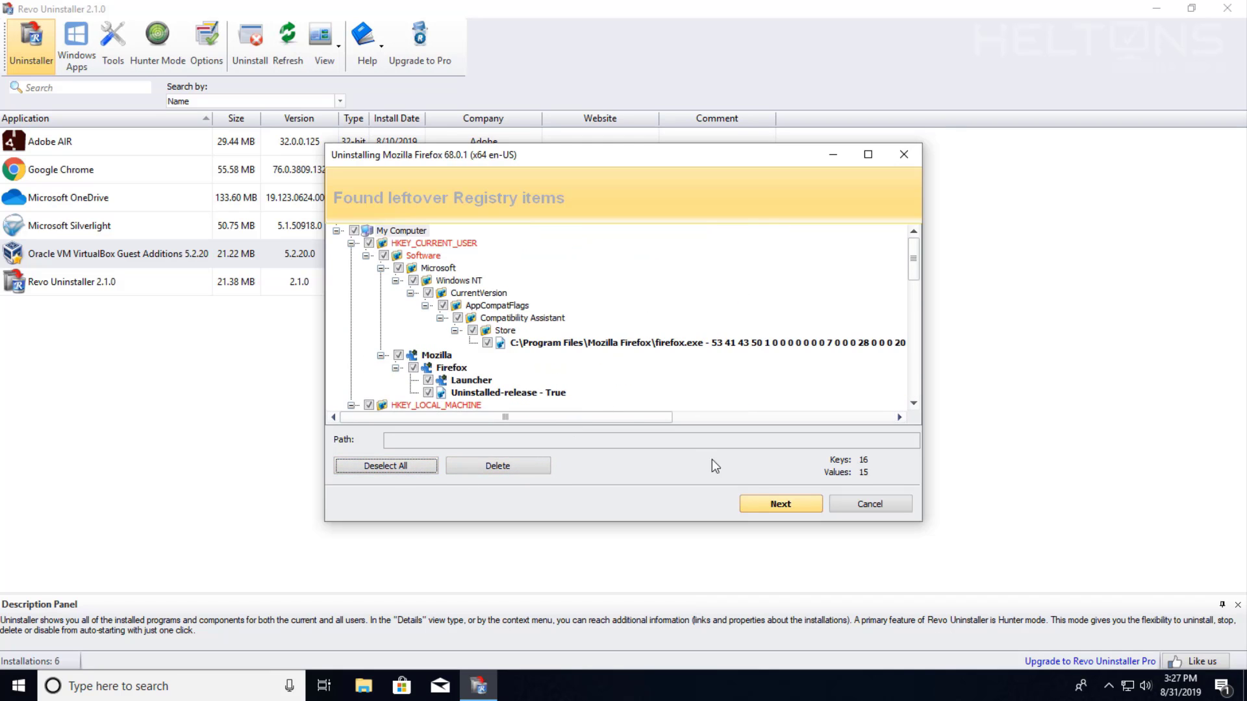
left_click(528, 467)
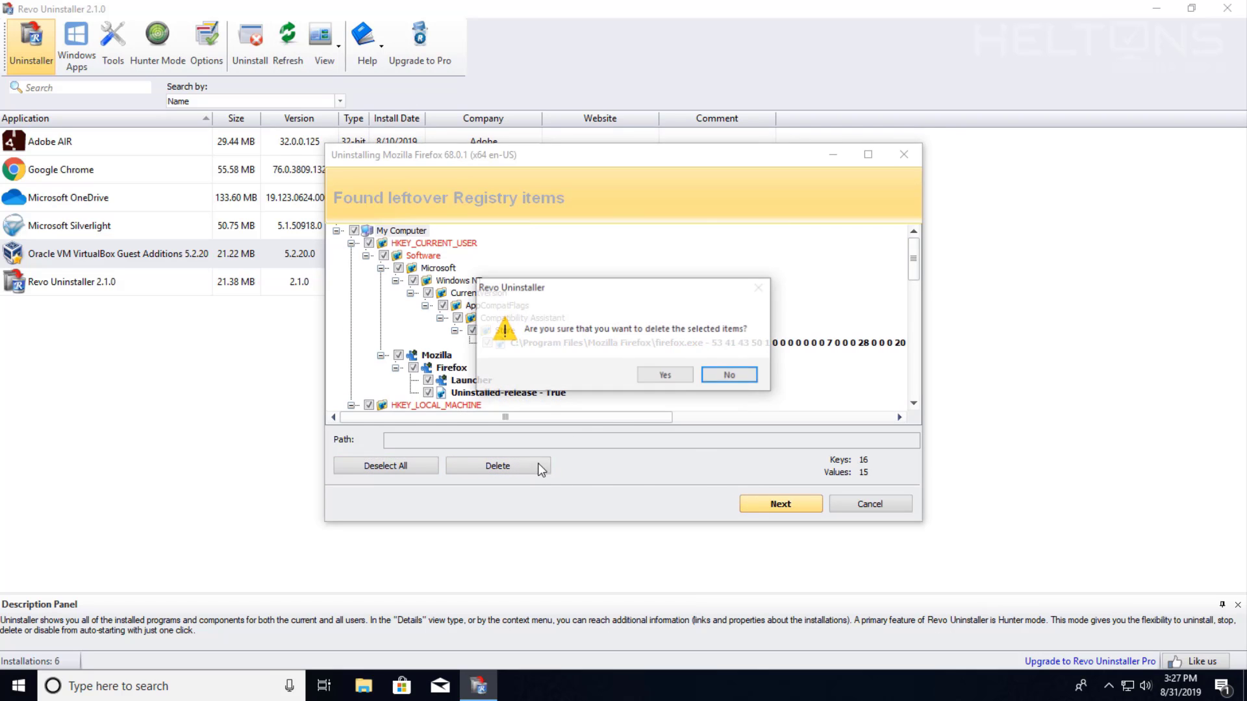
left_click(662, 375)
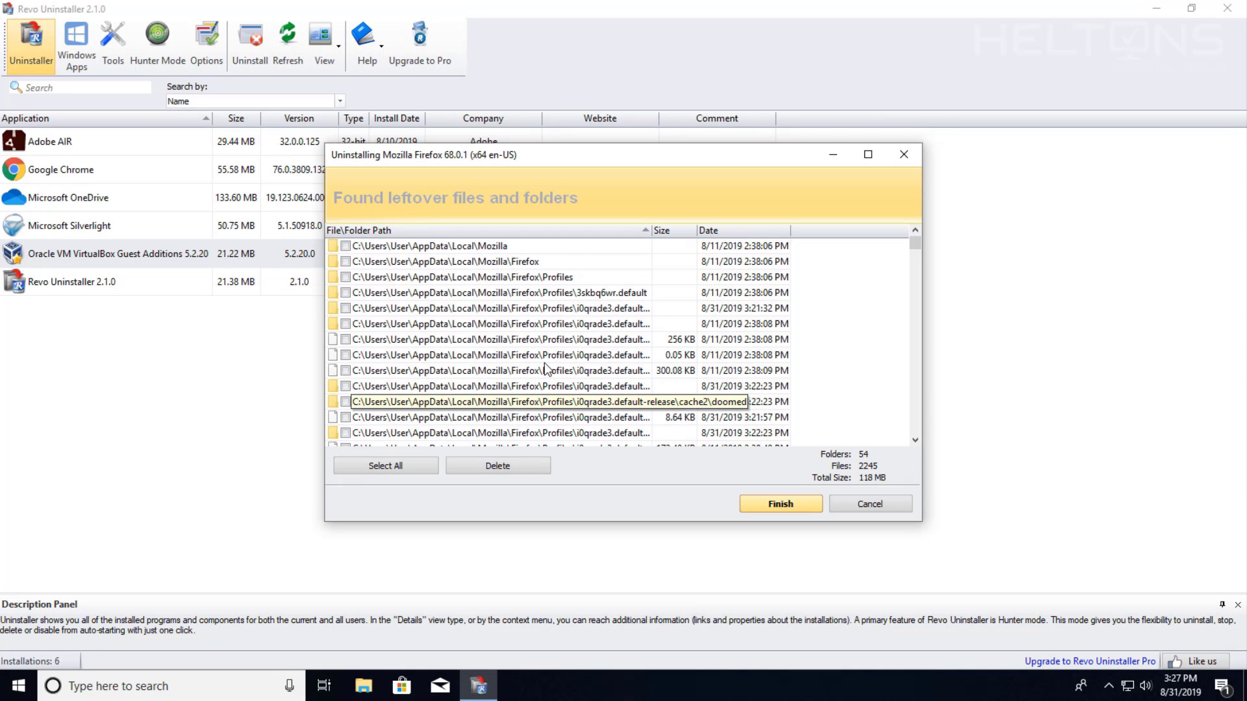
Select all 54 leftover folders and 2245 files (118 MB) and delete them, confirming with Yes
scroll(545, 367, "down", 15)
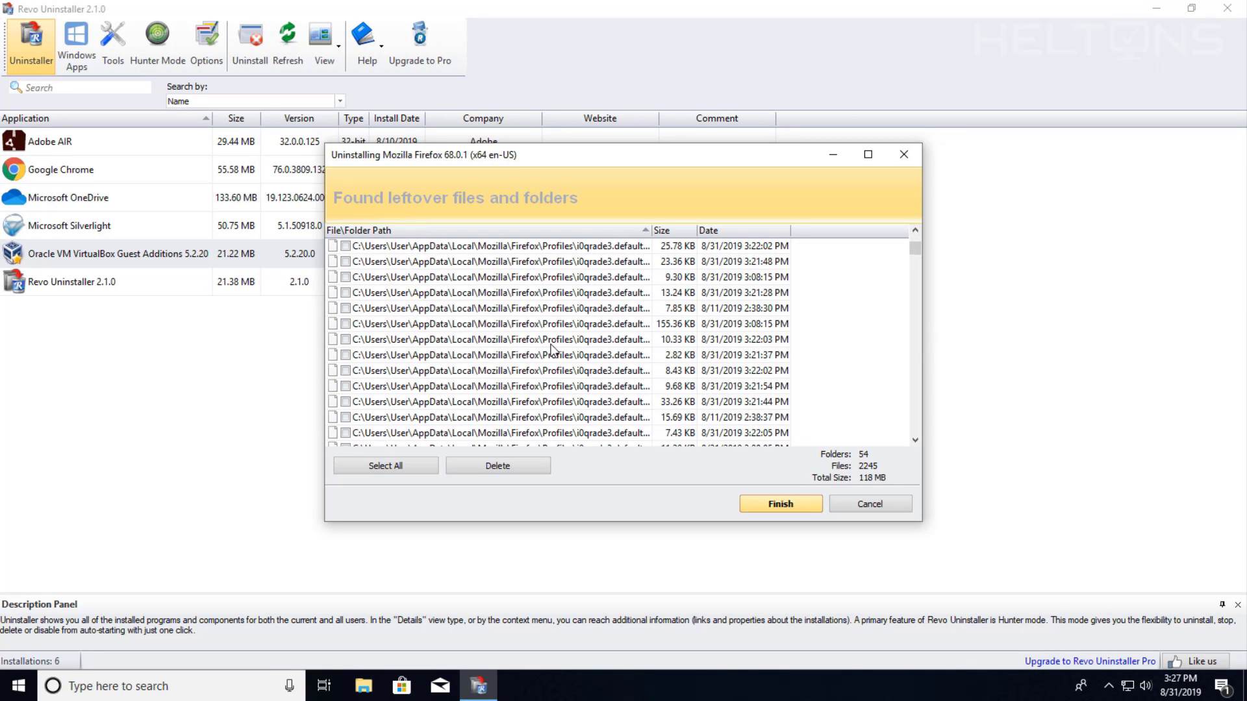
scroll(551, 350, "down", 5)
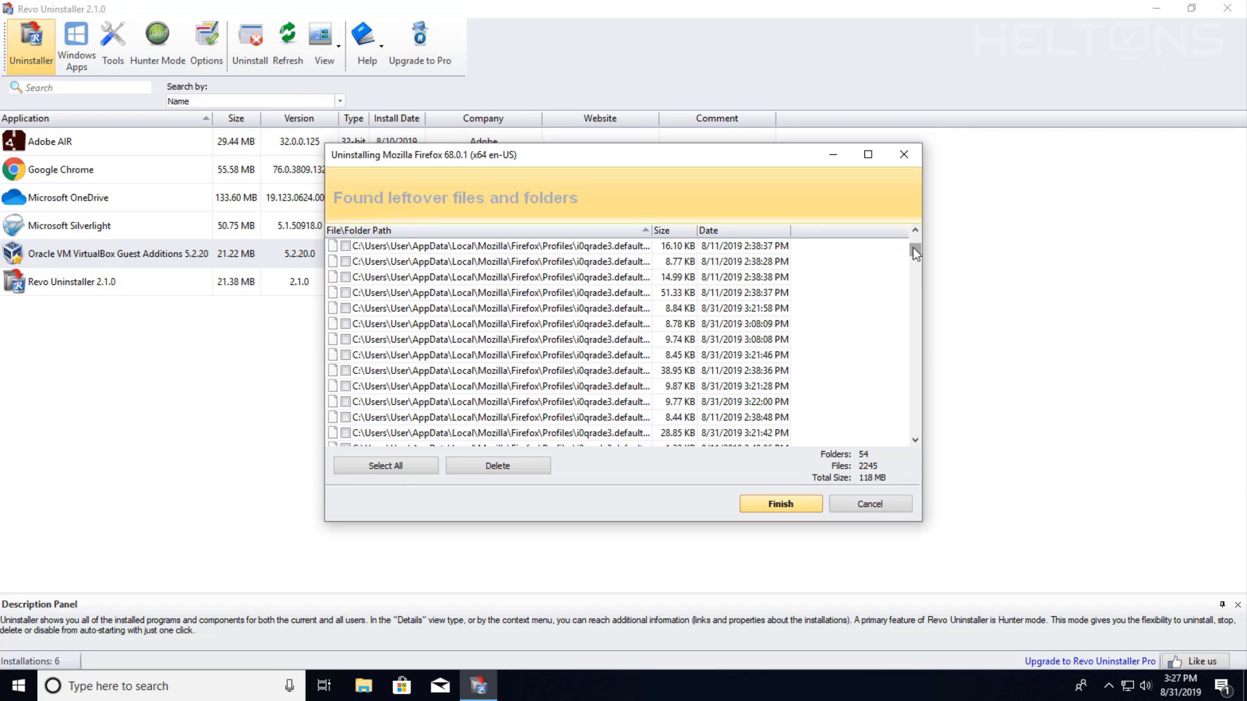
left_click_drag(916, 253, 915, 209)
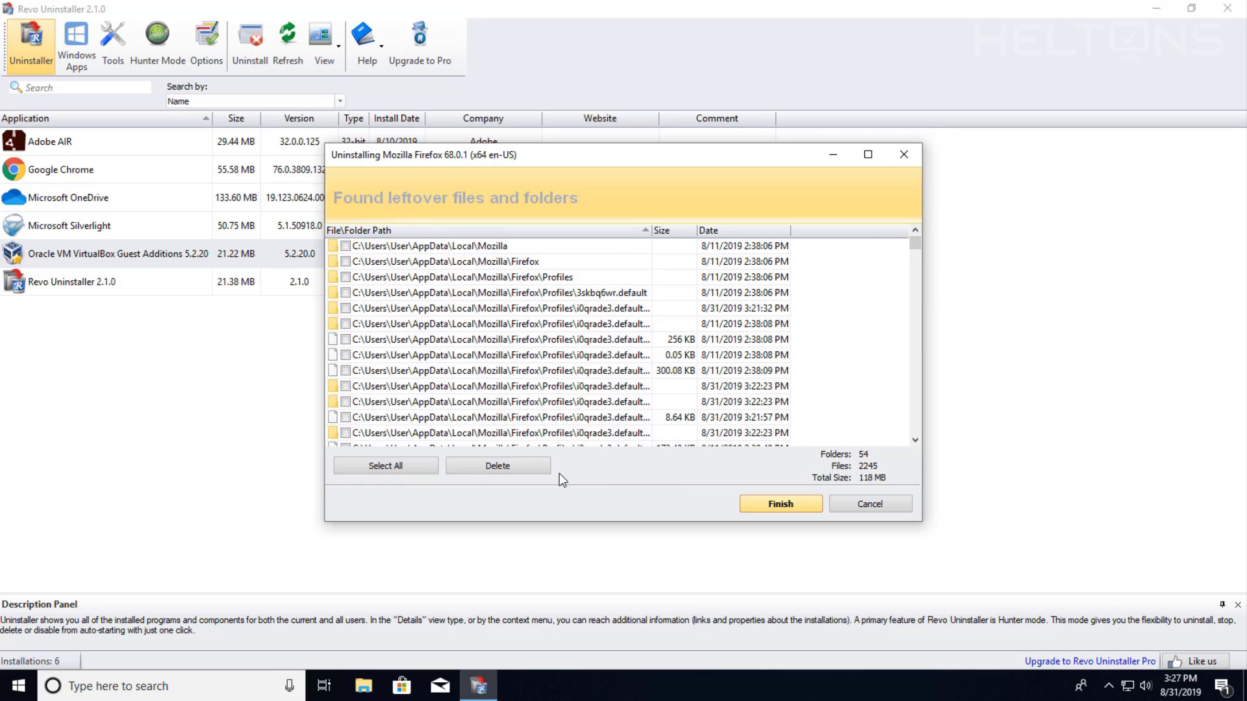
left_click(413, 465)
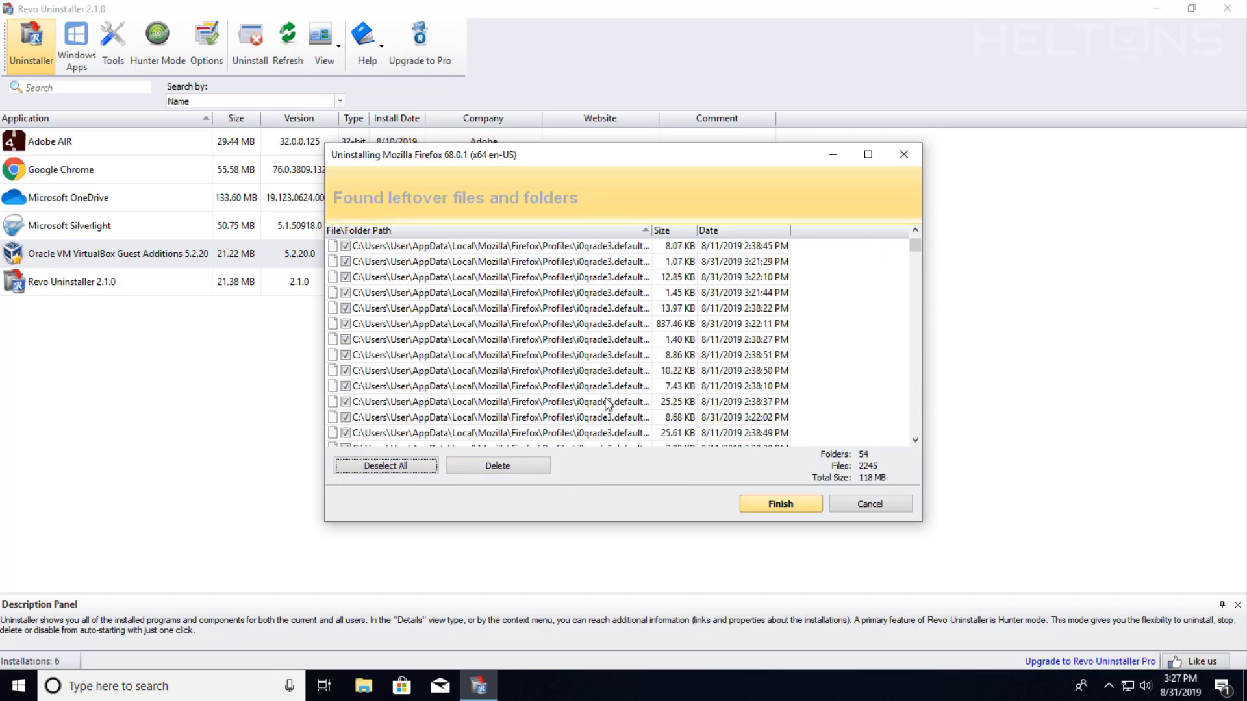
left_click(524, 467)
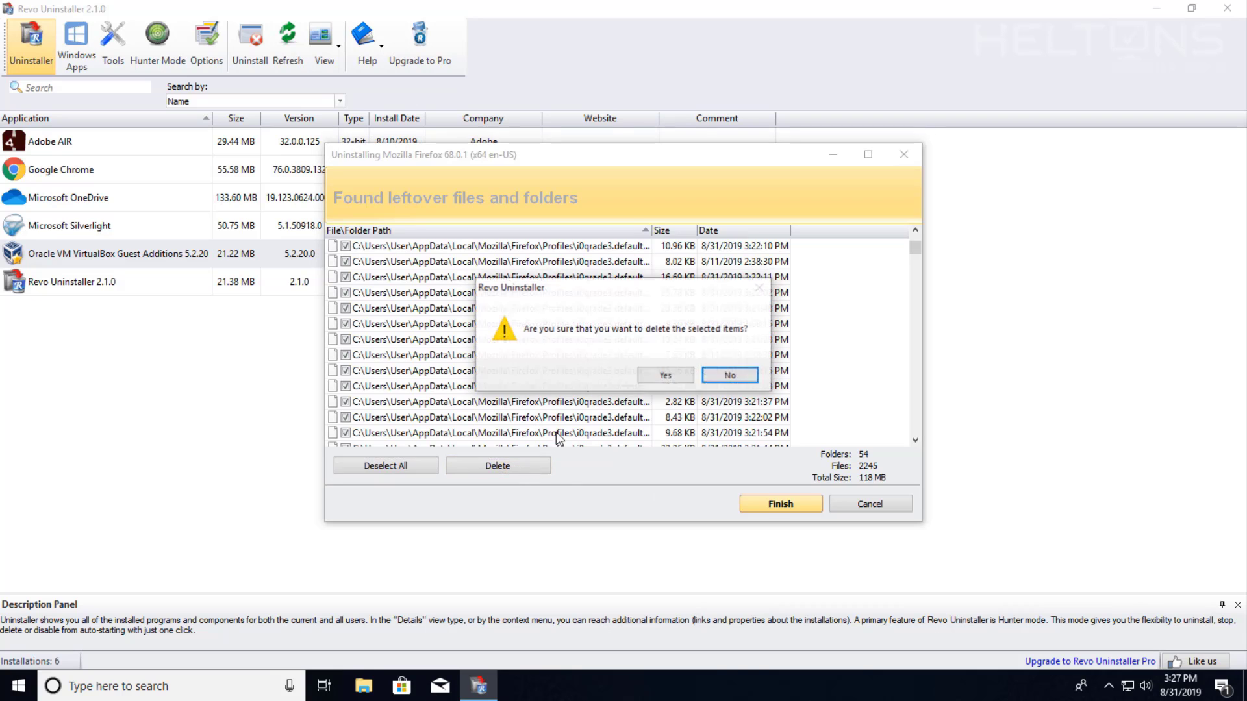
left_click(667, 375)
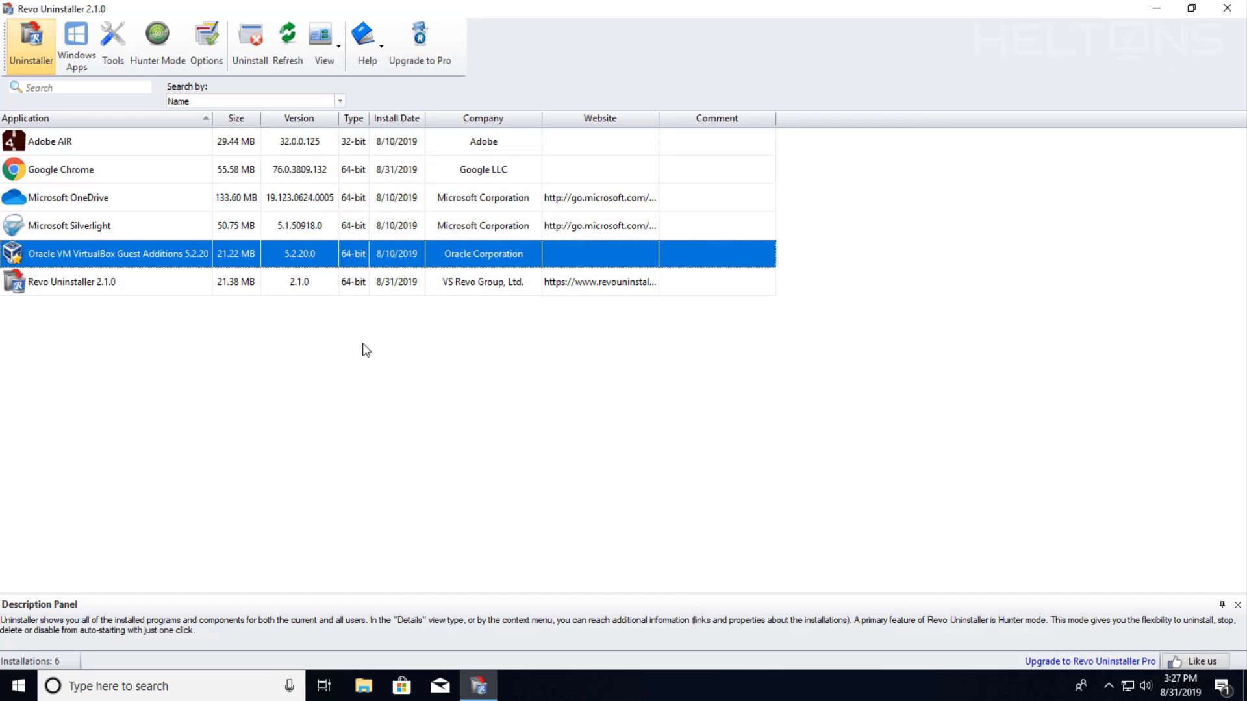
Deselect the VirtualBox entry and close Revo Uninstaller
left_click(557, 408)
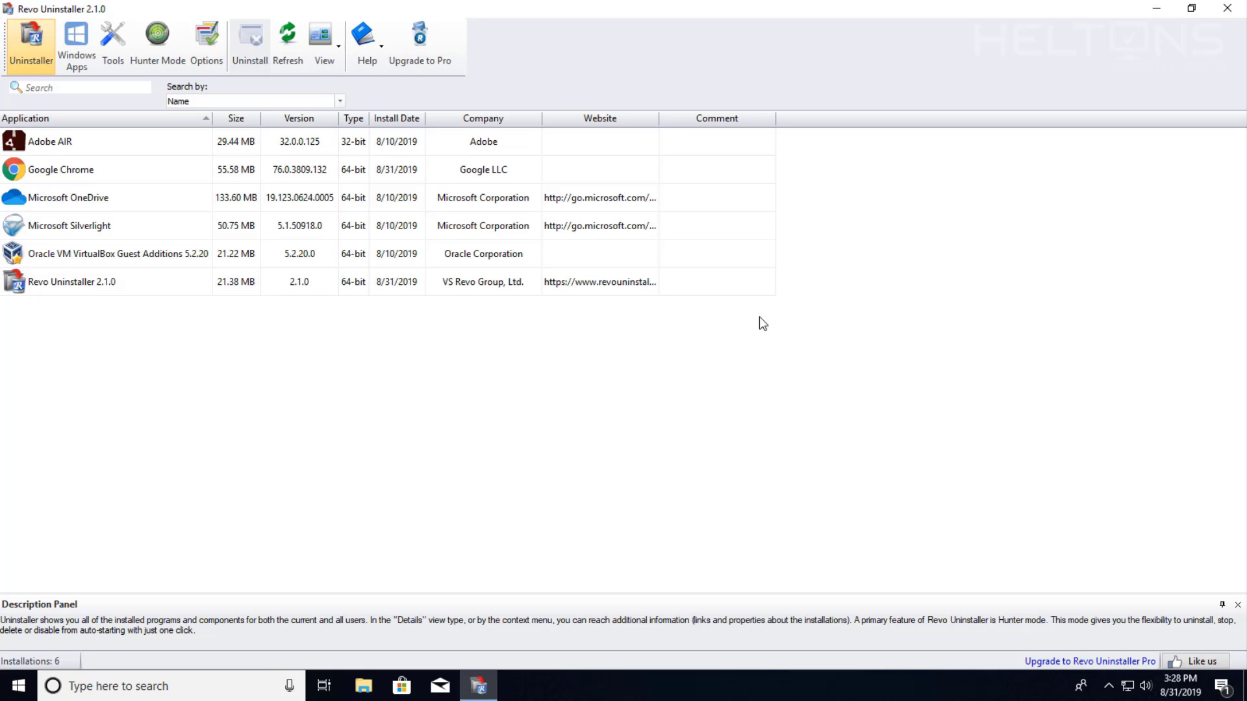
left_click(1227, 10)
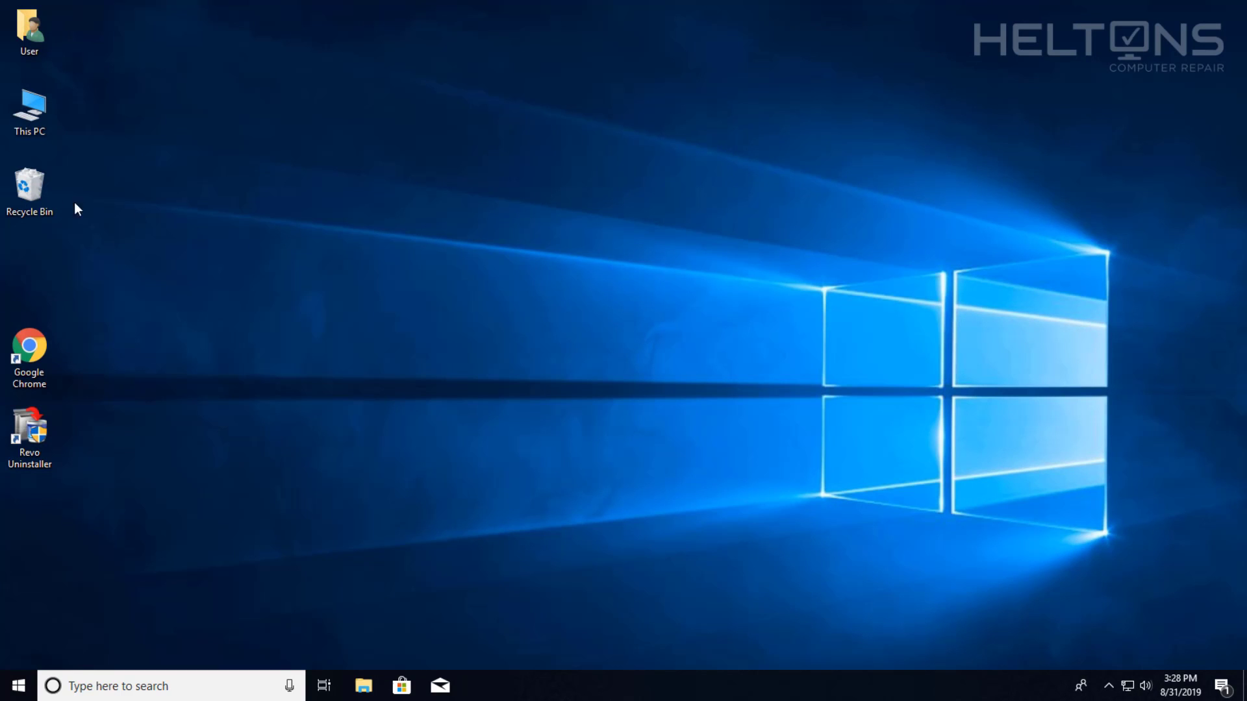
Open the Recycle Bin and permanently delete the Firefox and Mozilla folders via Empty Recycle Bin
double_click(48, 198)
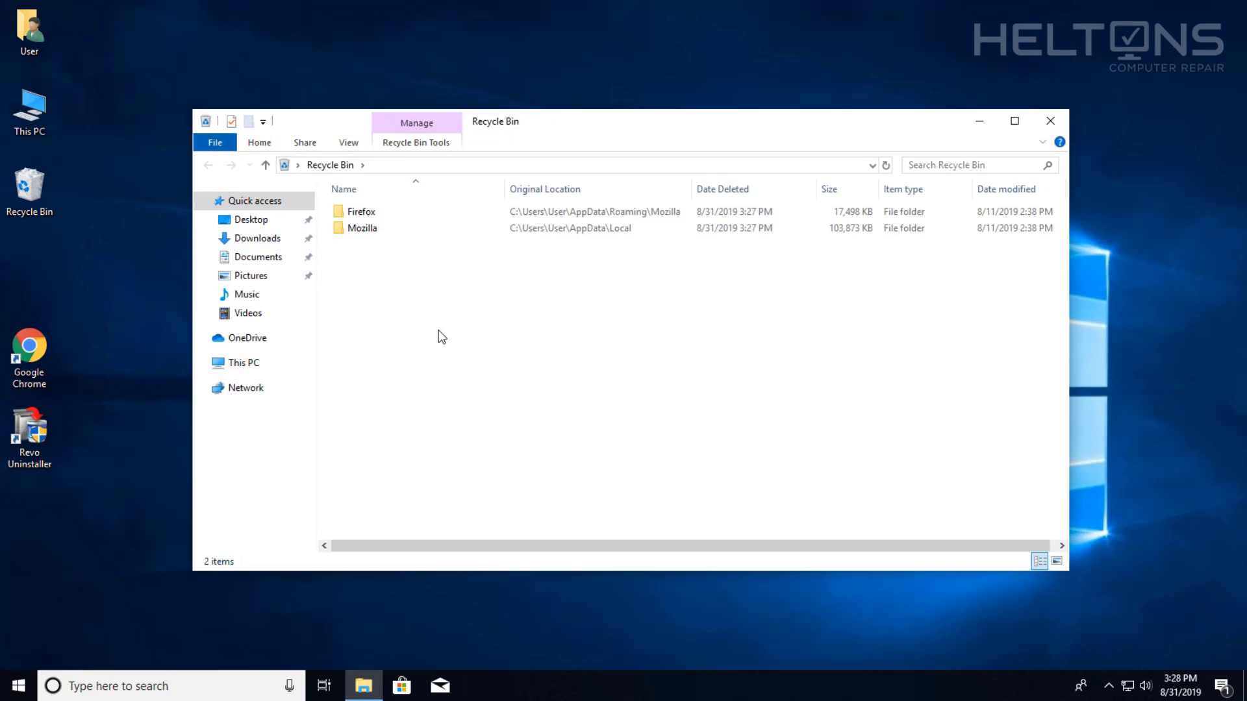
left_click_drag(441, 337, 349, 200)
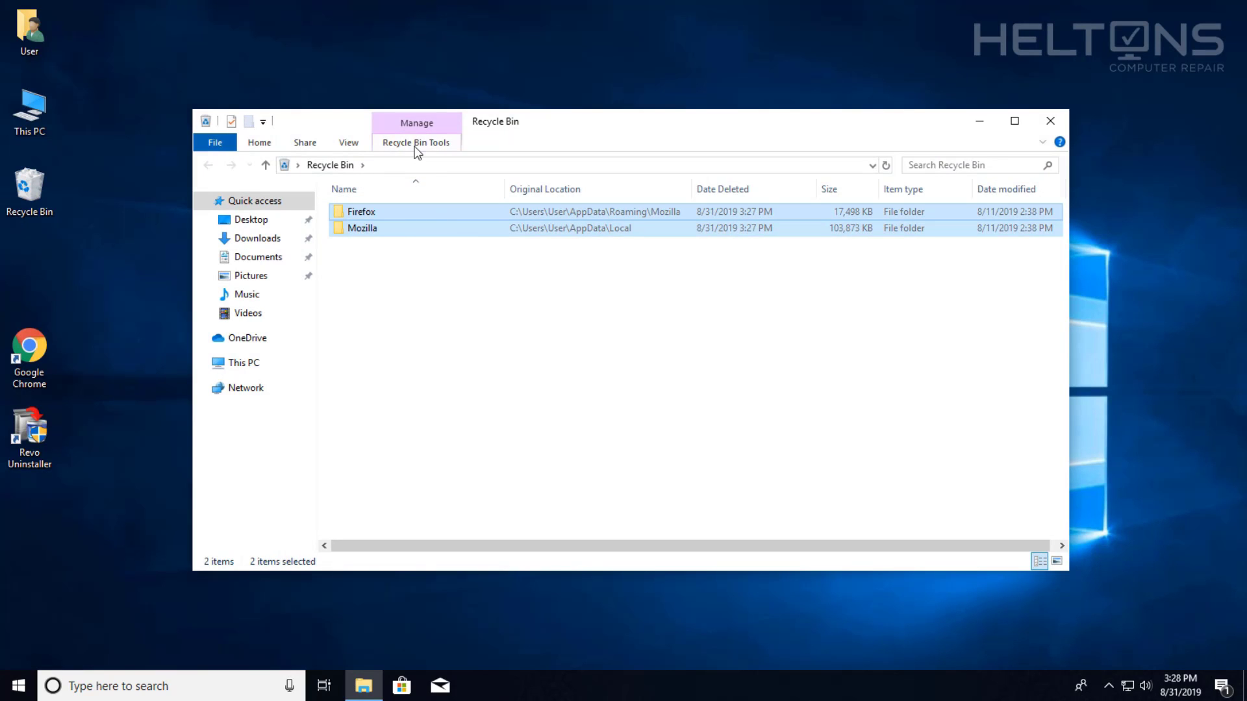
left_click(416, 144)
left_click(227, 179)
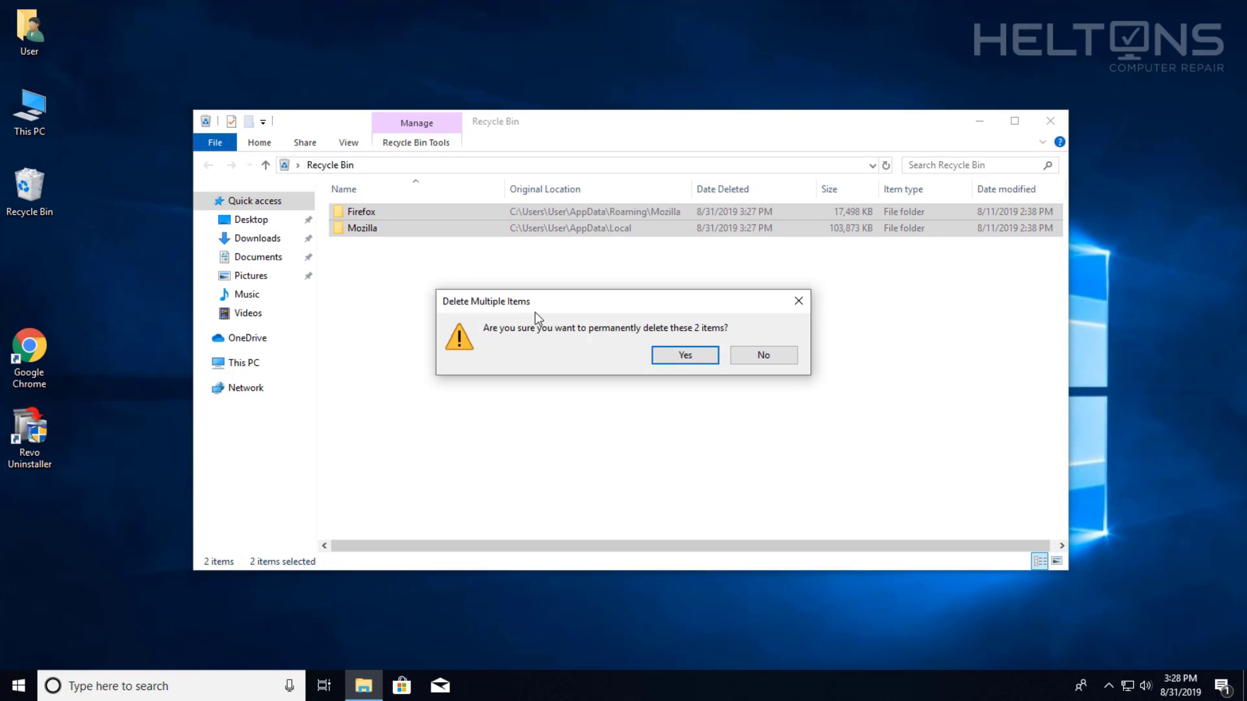
left_click(682, 356)
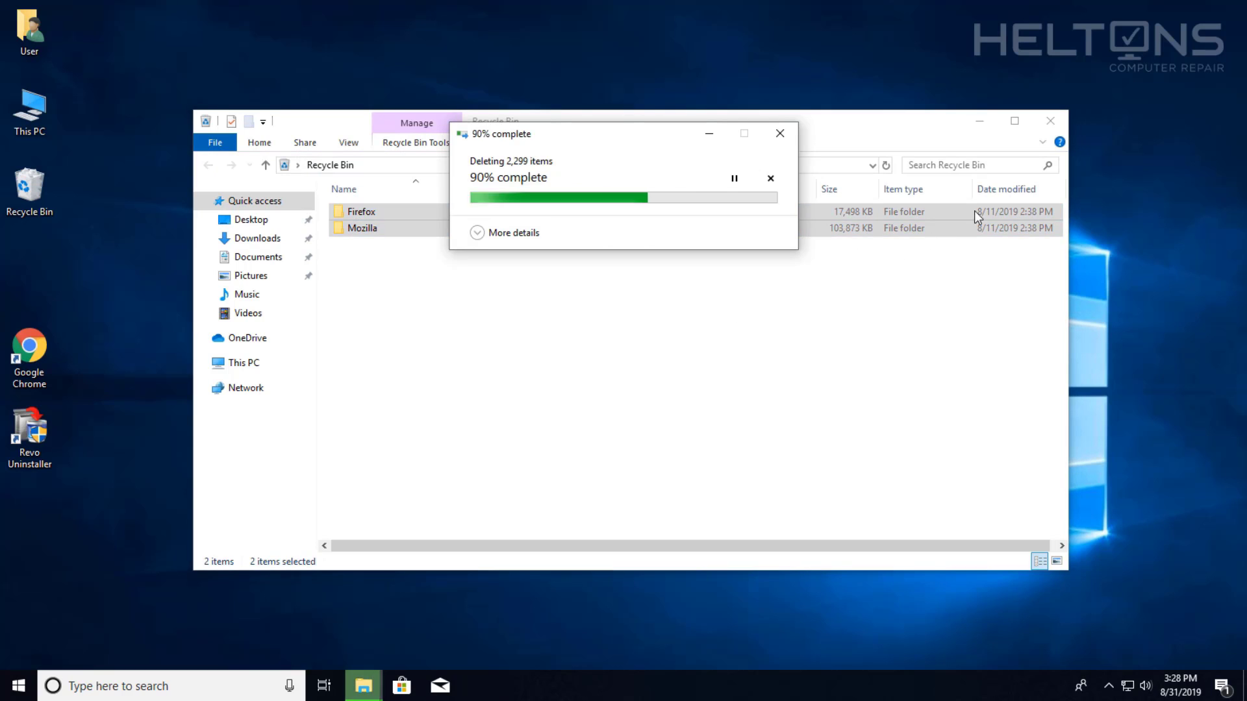
left_click(1050, 121)
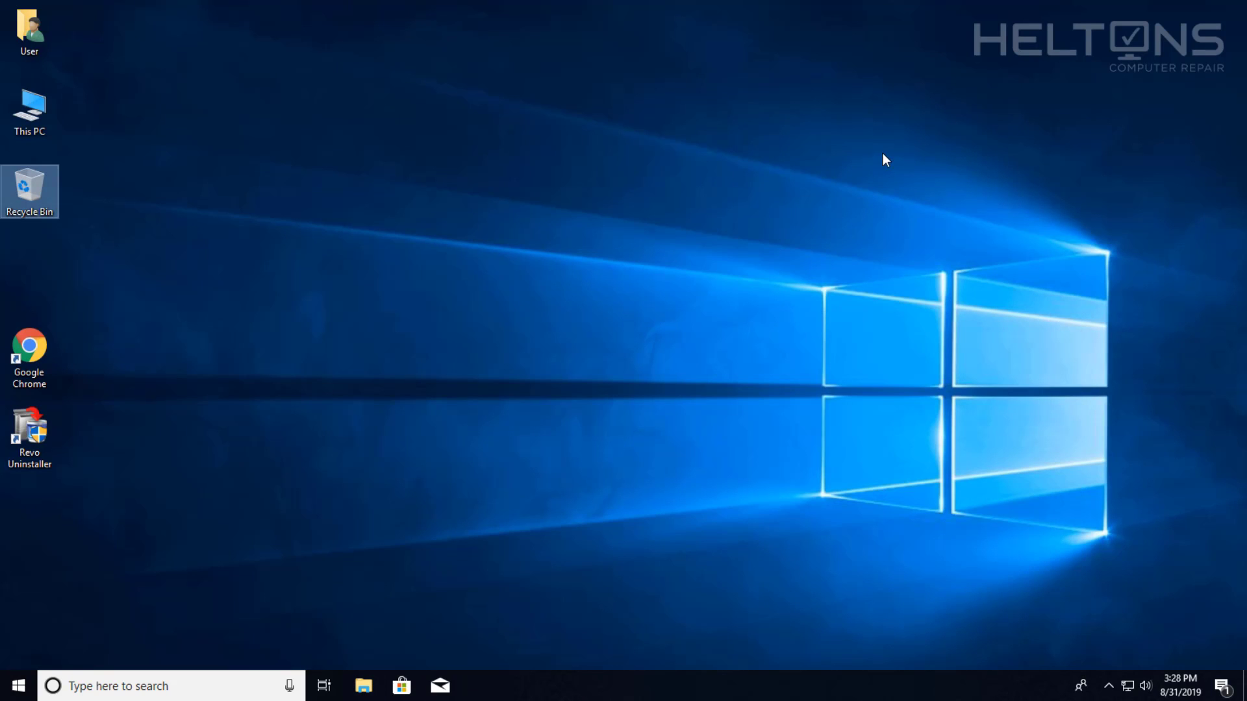
left_click(740, 199)
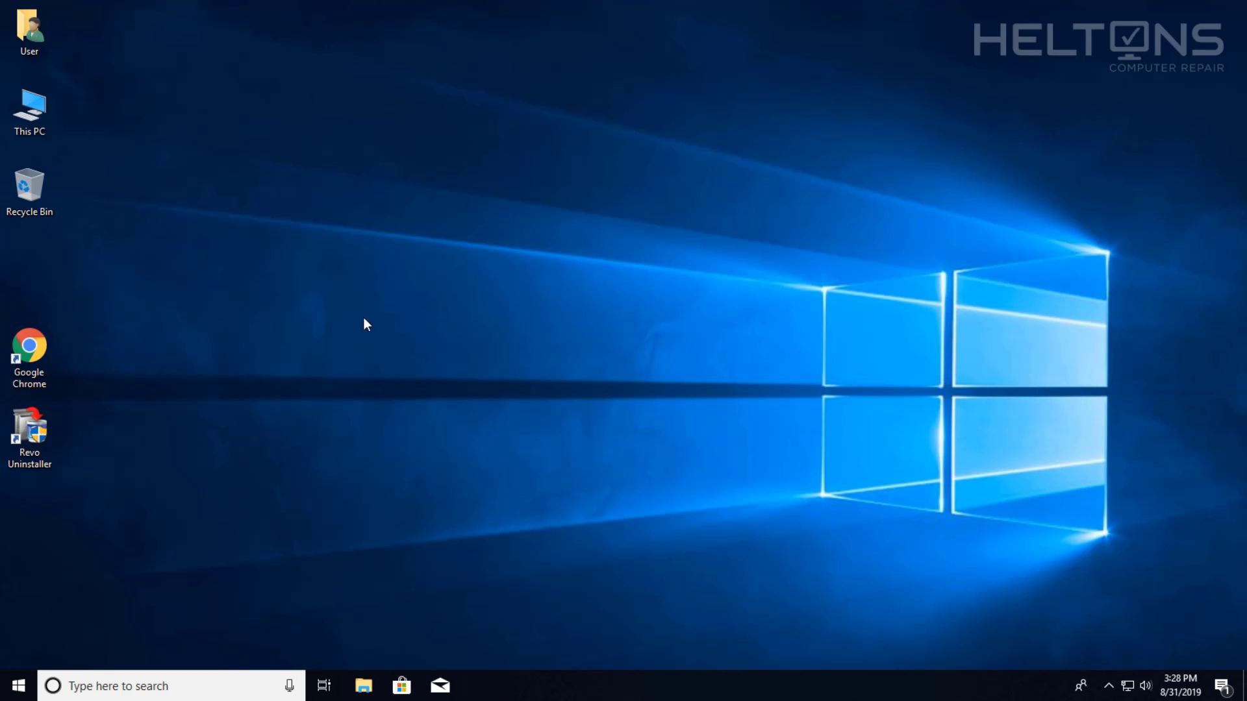